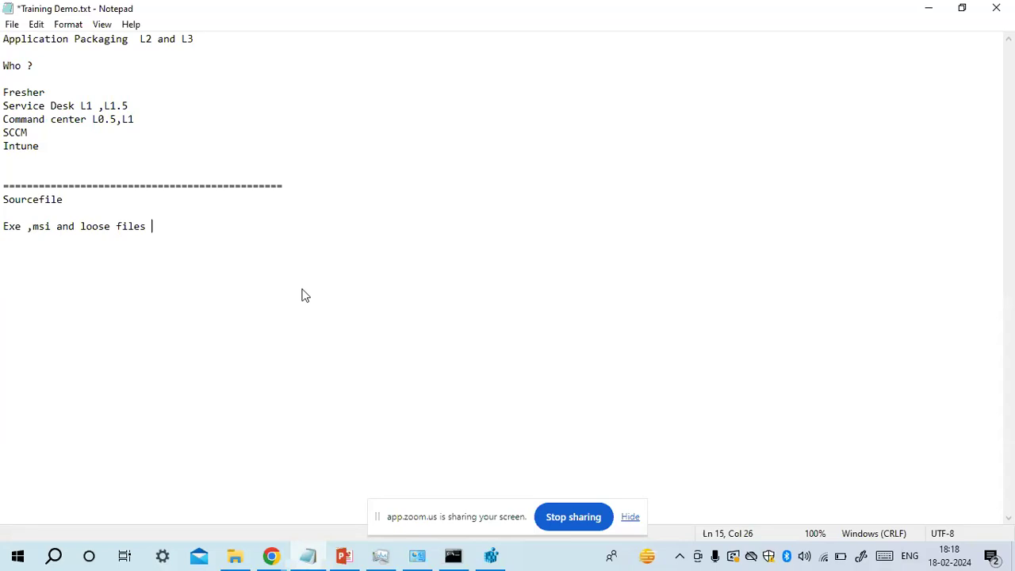
Step: Switch to File Explorer and look through the installers in the EXE folder of source file, selecting vlc-3.0.20-win32.exe
left_click(242, 549)
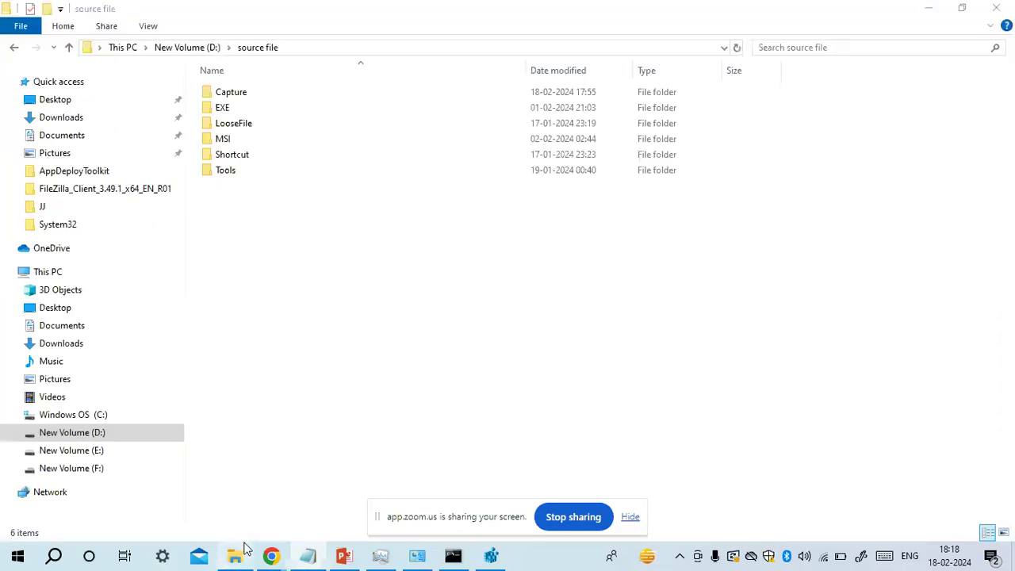
double_click(246, 111)
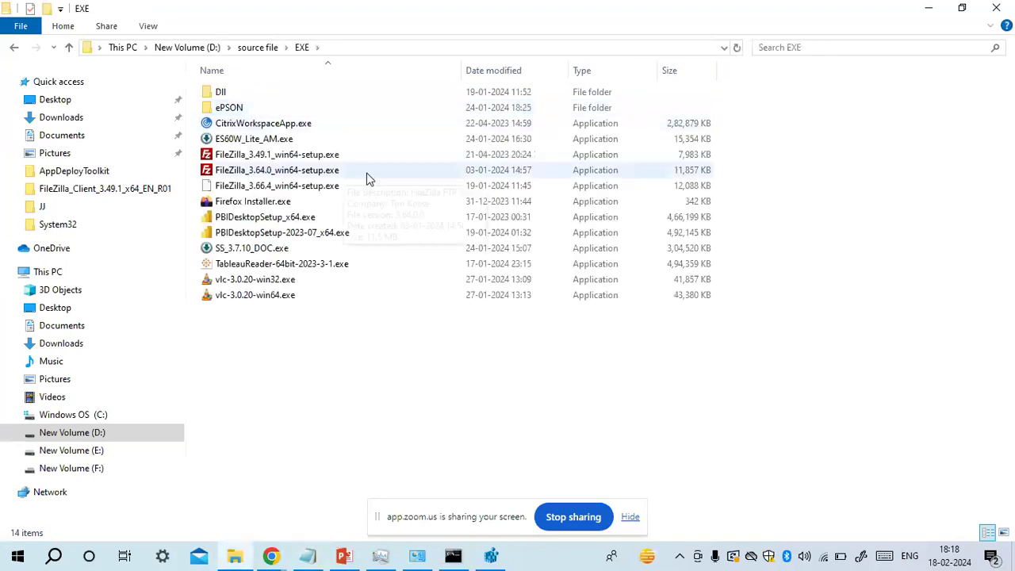
left_click(290, 284)
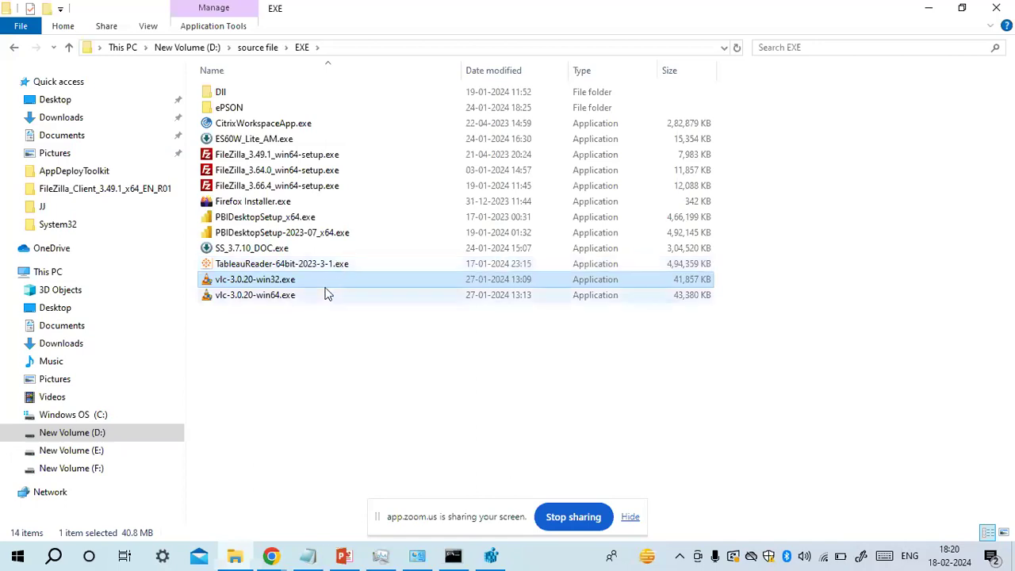
Step: Return to the source file folder and move its Shortcut folder into the MSI folder
left_click(255, 47)
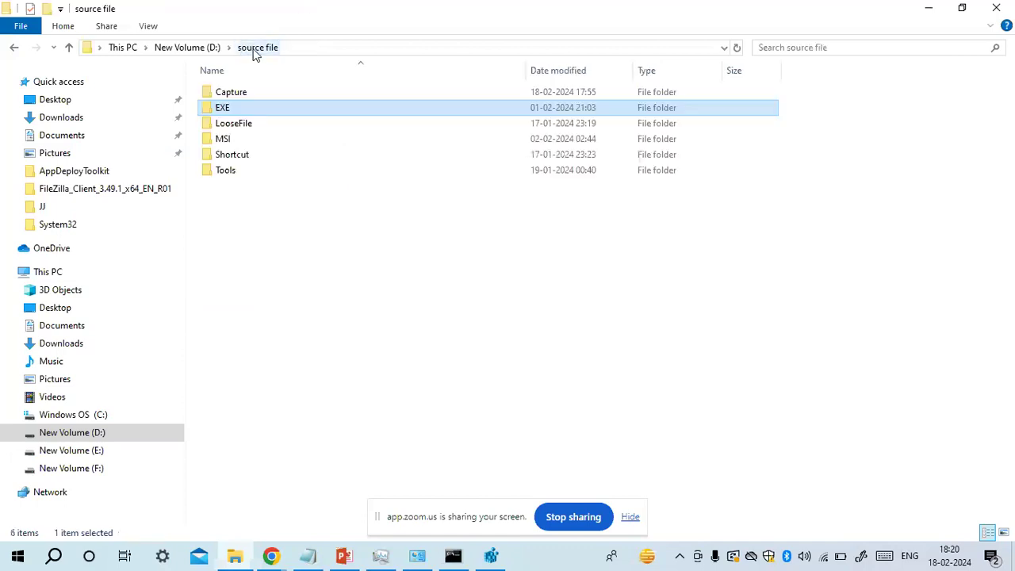
left_click(236, 154)
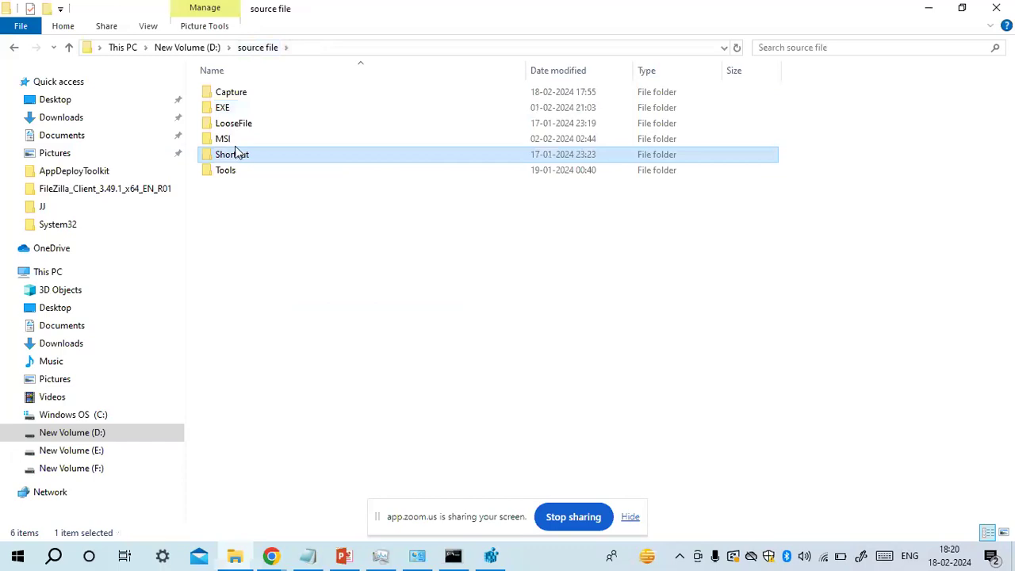
key("Delete")
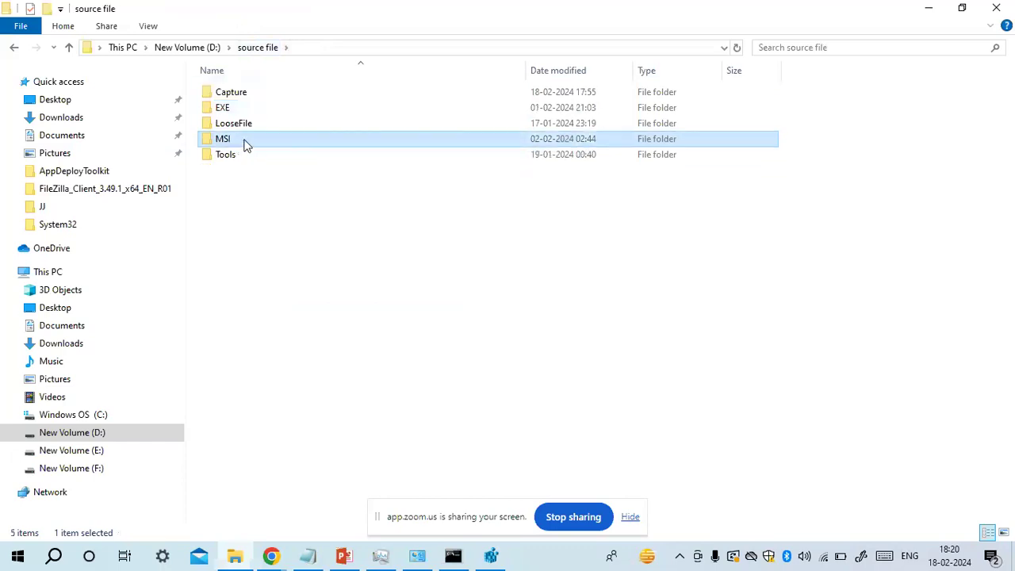
Step: Open the MSI folder, check the details of the Tableau installer package, and return to source file
double_click(247, 139)
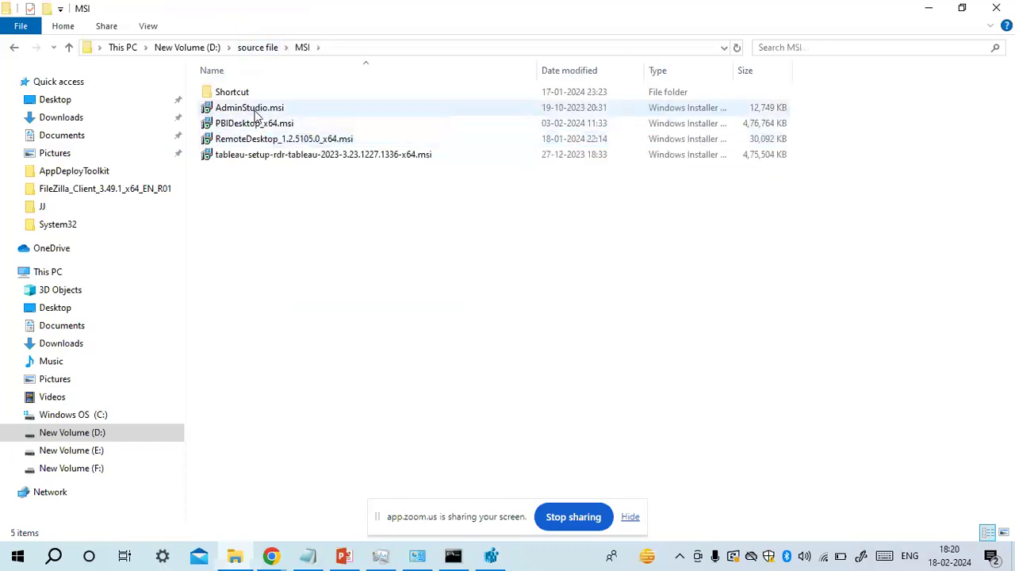
mouse_move(267, 163)
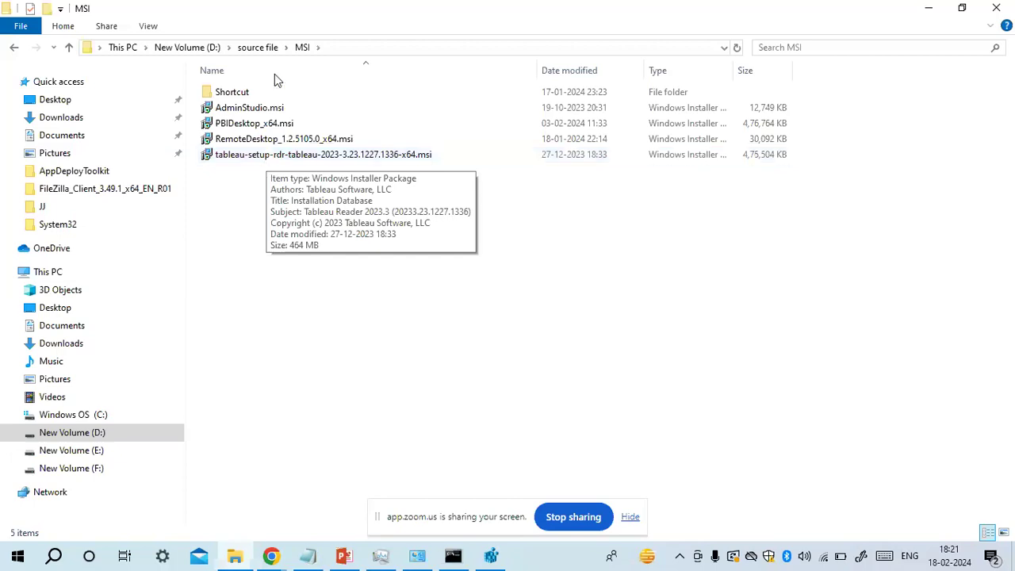
left_click(259, 48)
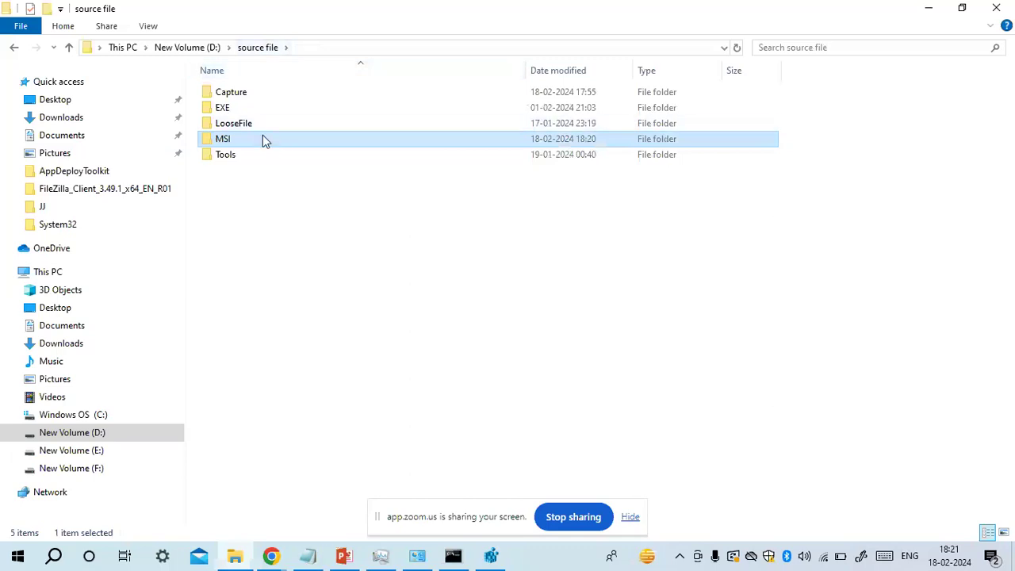
Step: Examine the loose application files in the PAC 2021 folder inside LooseFile, then go back up to LooseFile
double_click(258, 124)
double_click(250, 95)
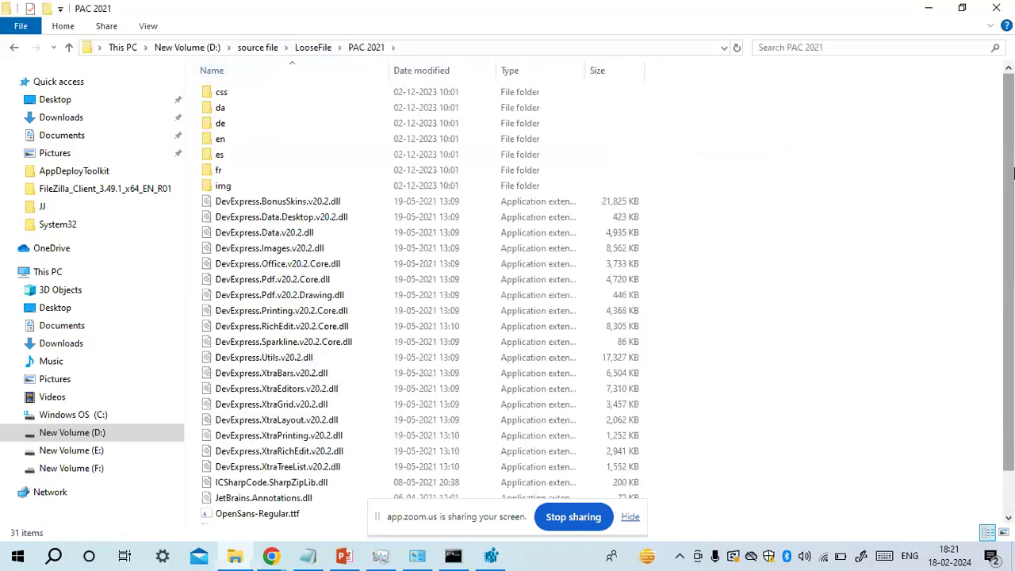
scroll(214, 403, "down", 1)
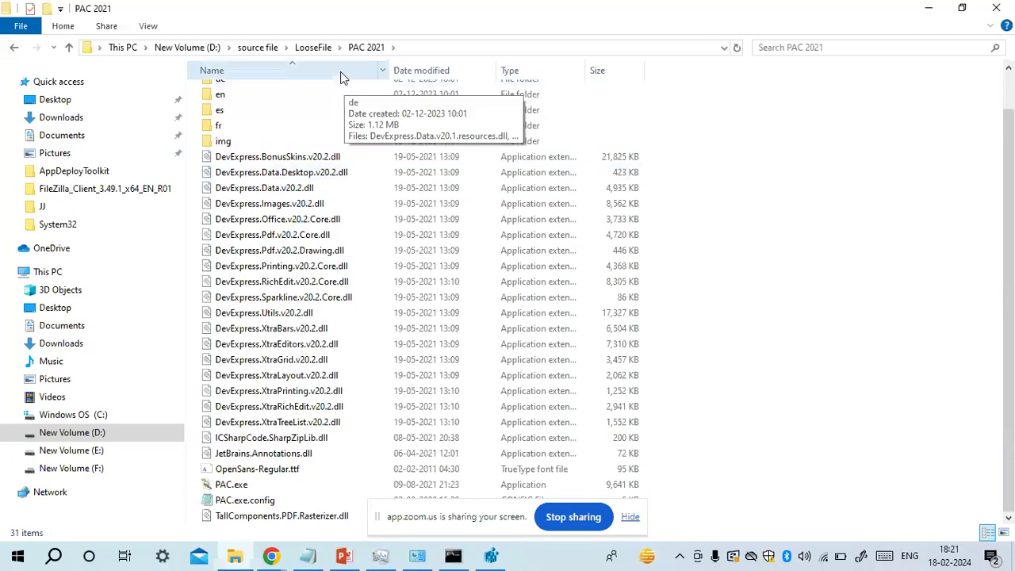
left_click(321, 46)
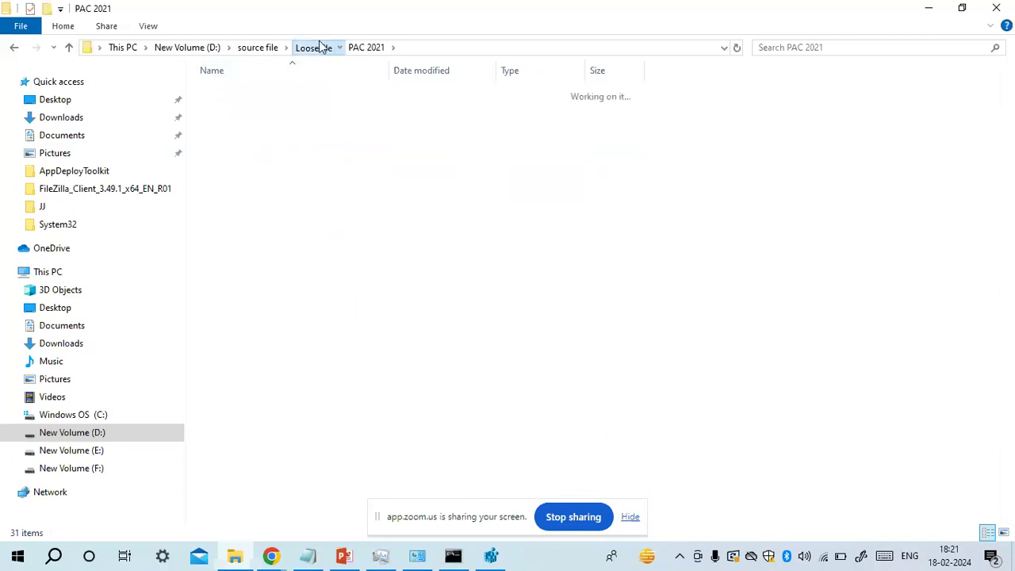
Step: Switch to the Training Demo.txt notes in Notepad and add a separator line of equals signs below "Exe ,msi and loose files"
left_click(310, 557)
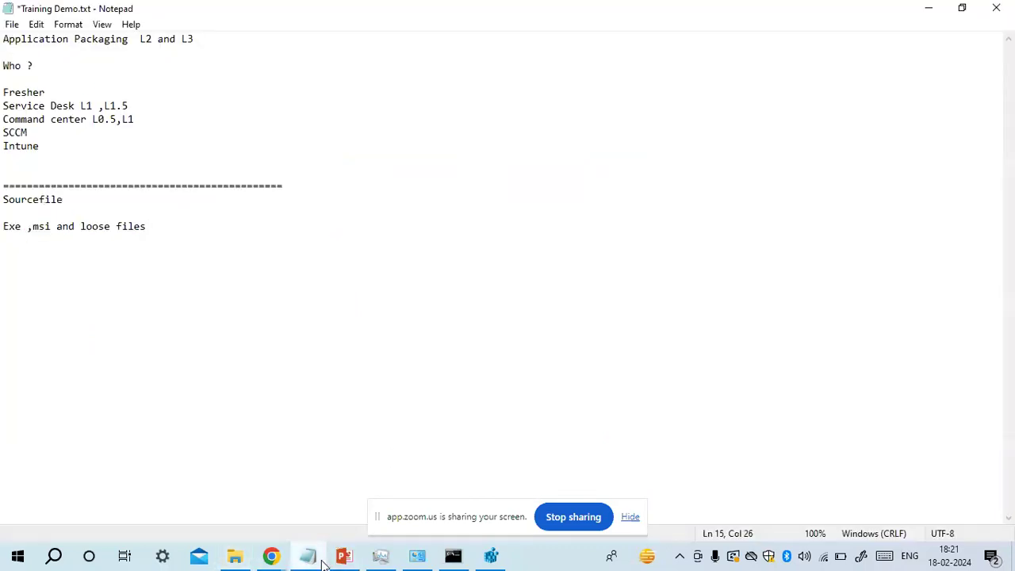
left_click(463, 314)
type("===============================================")
key("Return")
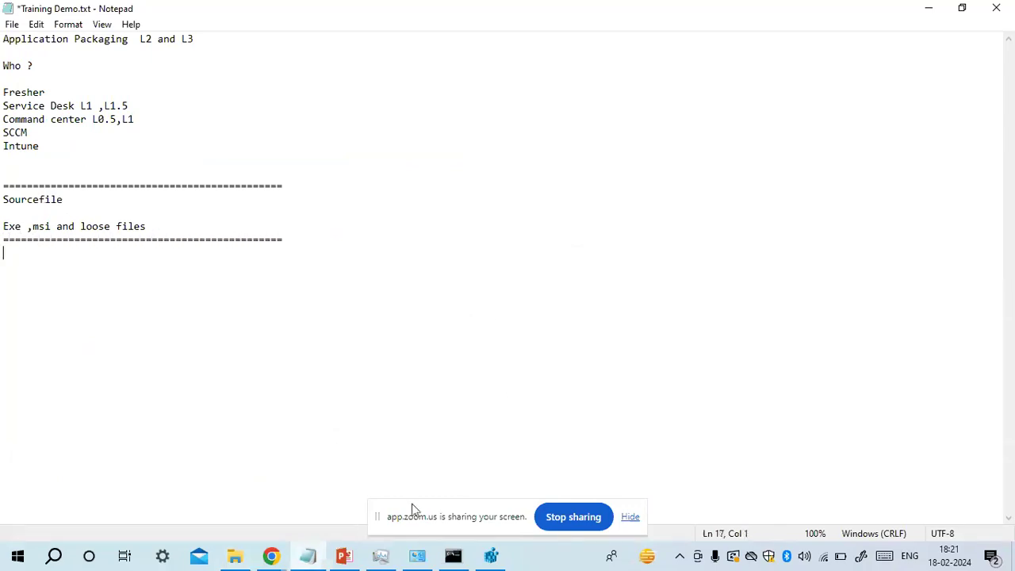
Step: Switch to Programs and Features and compare the maintenance options offered for Microsoft Teams, Microsoft Edge and Orca
left_click(414, 559)
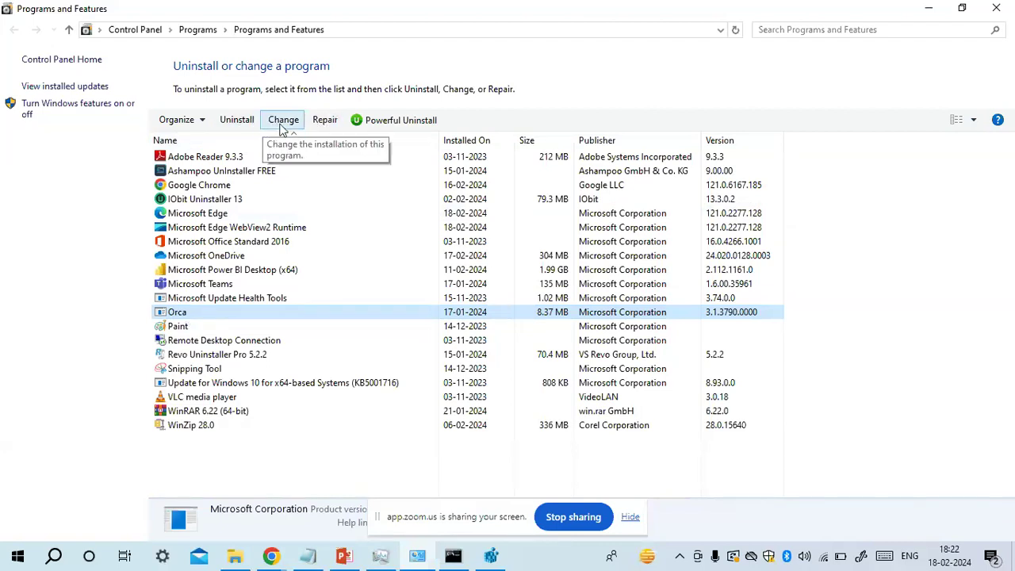
left_click(208, 288)
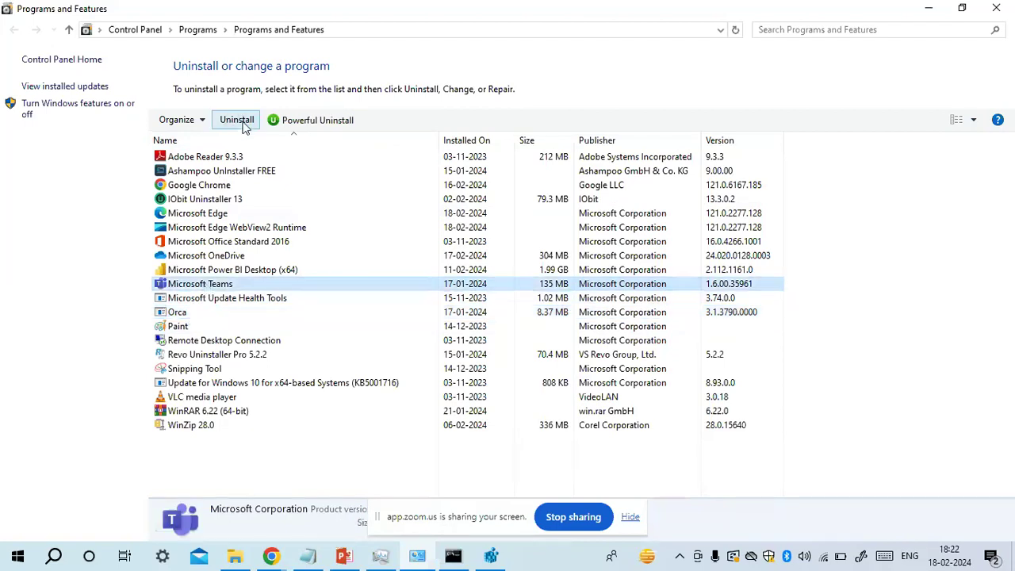
left_click(222, 213)
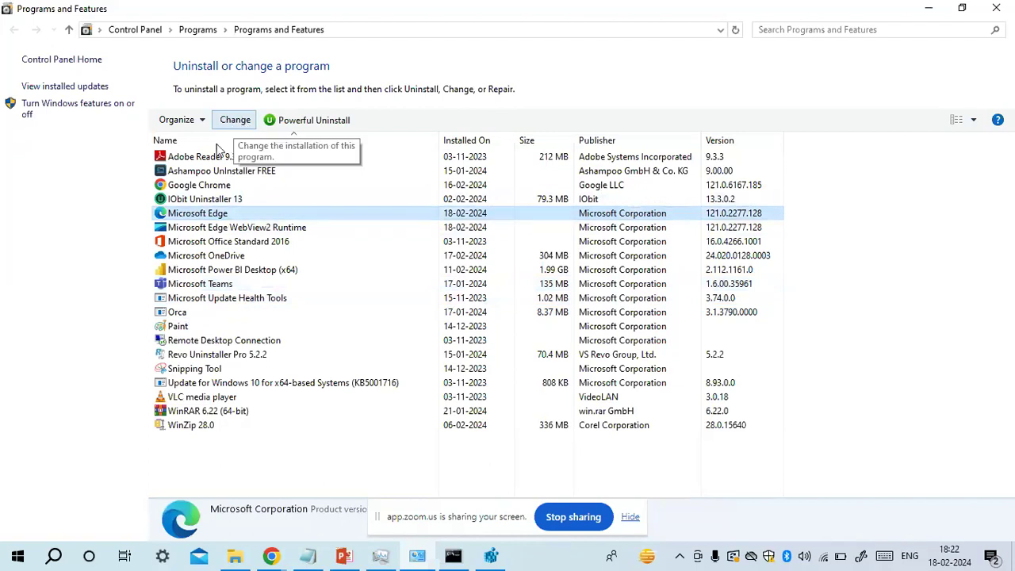
left_click(224, 312)
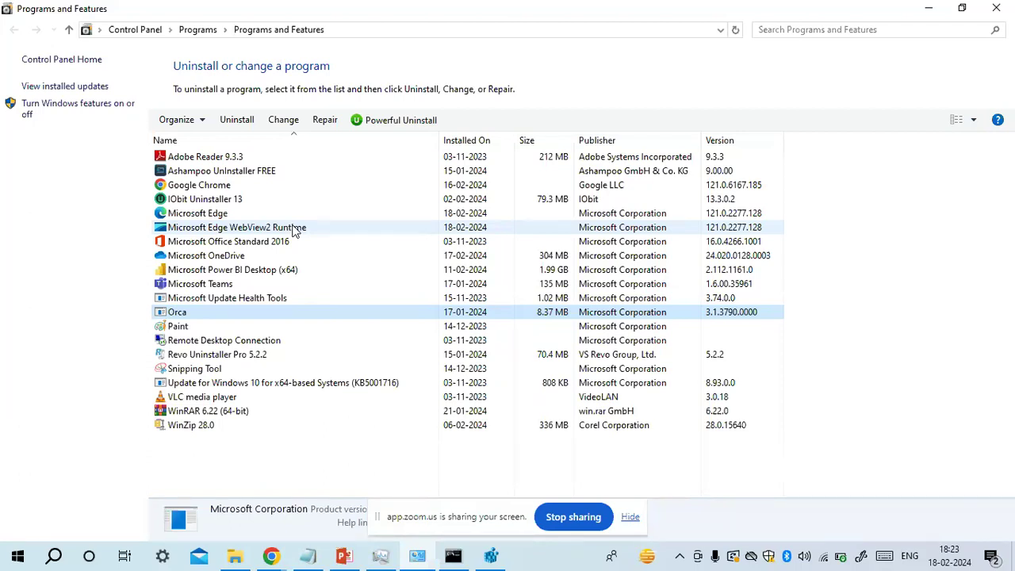
Step: Switch back to the Notepad notes and add the heading "Scripting" under the last separator, followed by a blank line
left_click(309, 558)
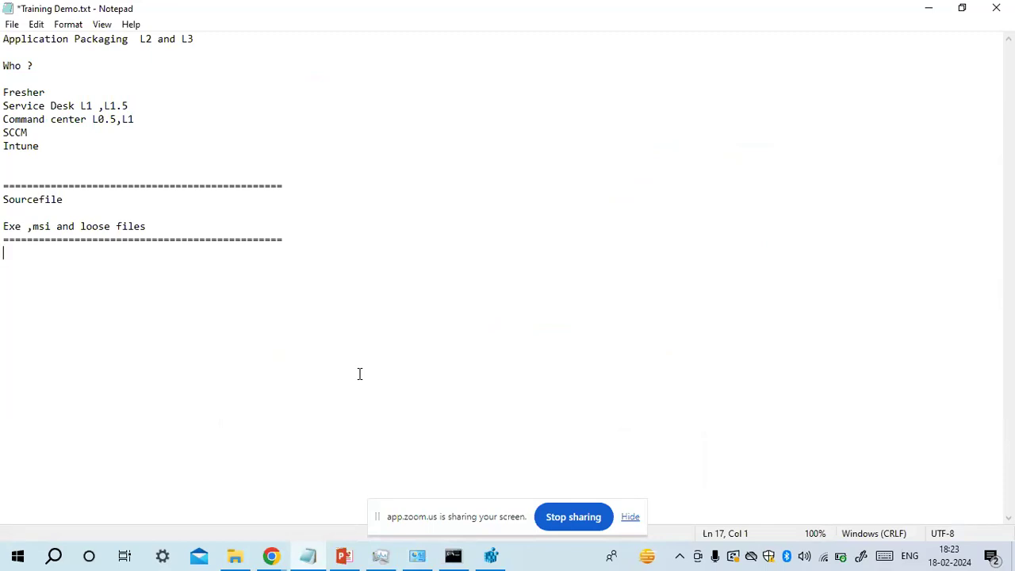
type("Scripting")
key("Return")
key("Return")
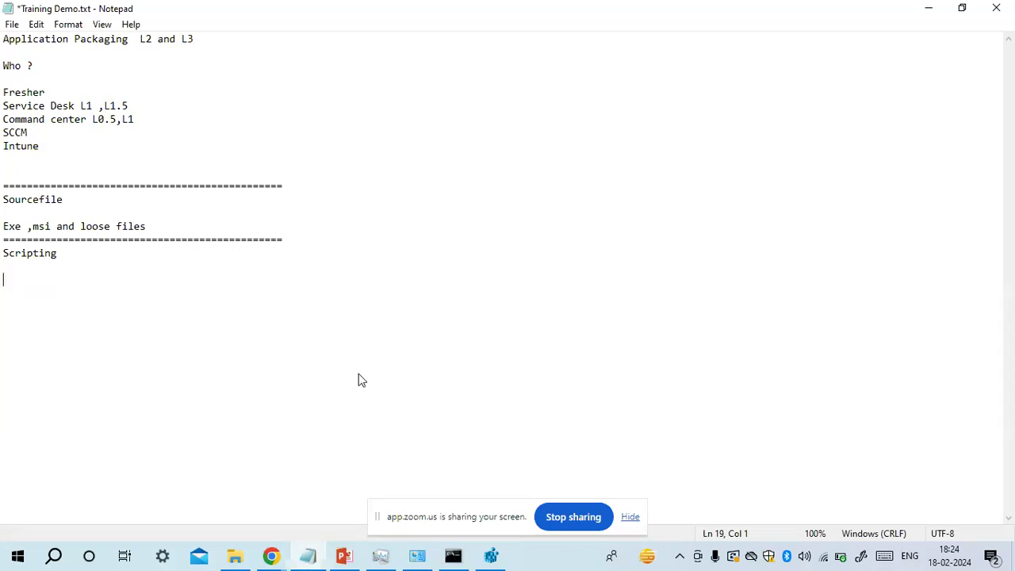
Step: List Batch, VBSCript and Powershell on separate lines under the Scripting heading, and close the section with a separator line of equals signs
type("Bat")
key("BackSpace")
type("tch")
key("Return")
type("VBSCript")
key("Return")
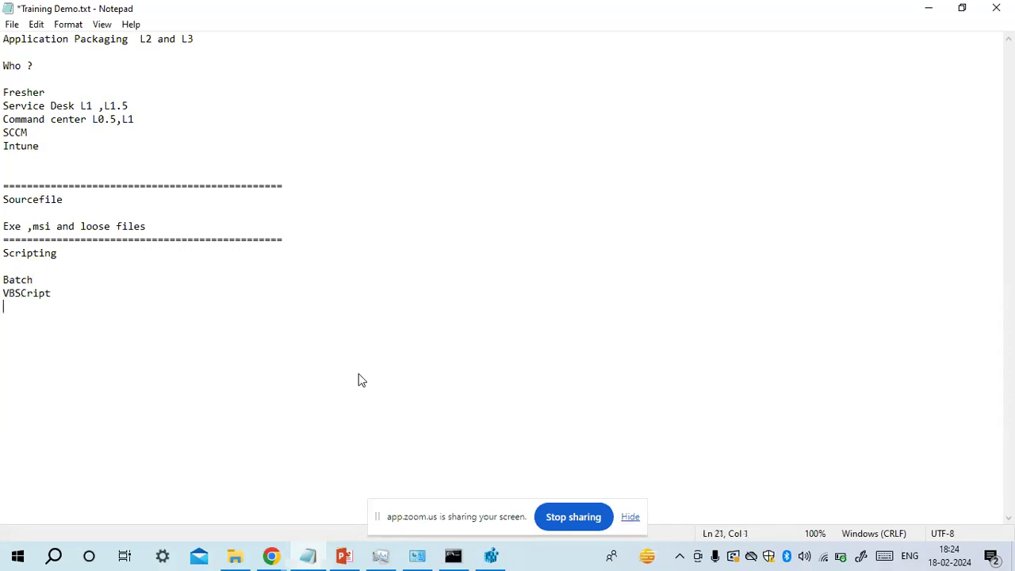
type("Powershell")
key("Return")
key("Return")
type("==============================================")
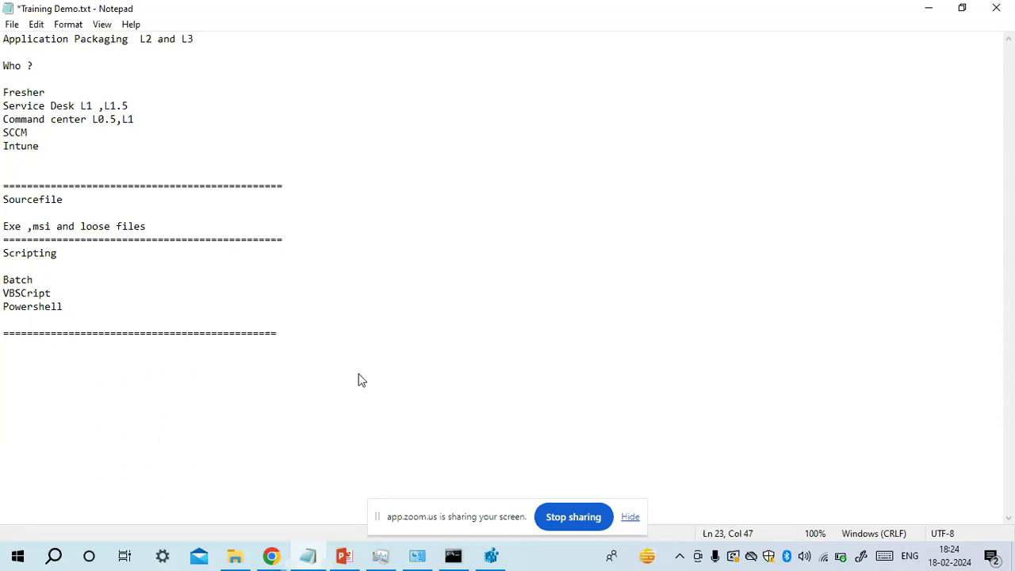